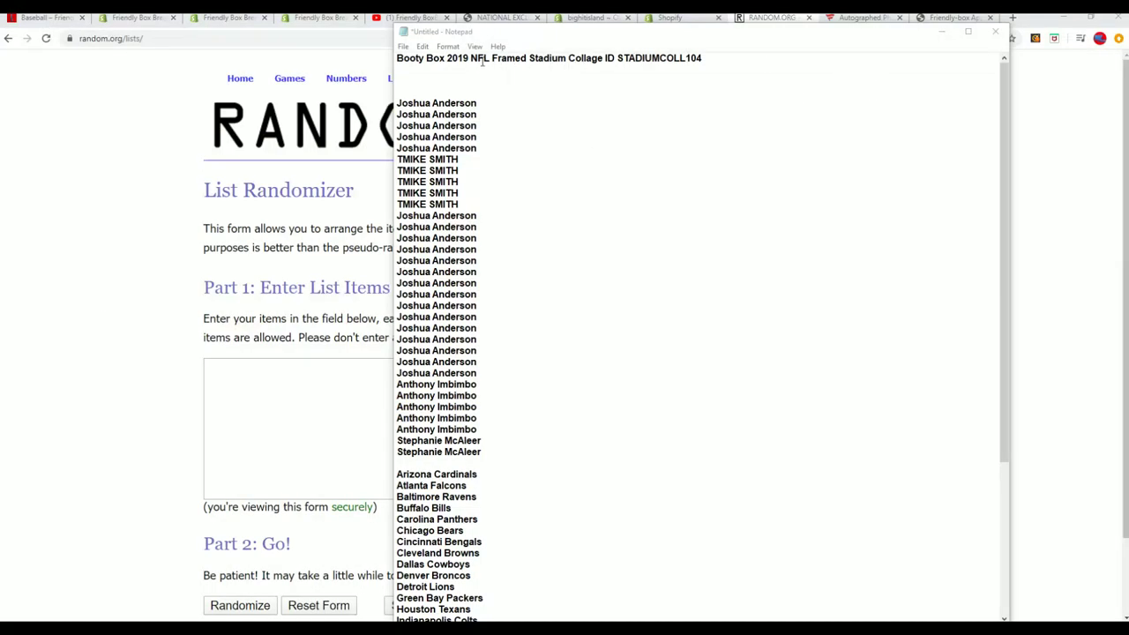
Step: Highlight the product name and the STADIUMCOLL104 product ID in Notepad's title line
{"action": "left_click_drag", "start_coordinate": [471, 58], "coordinate": [600, 59]}
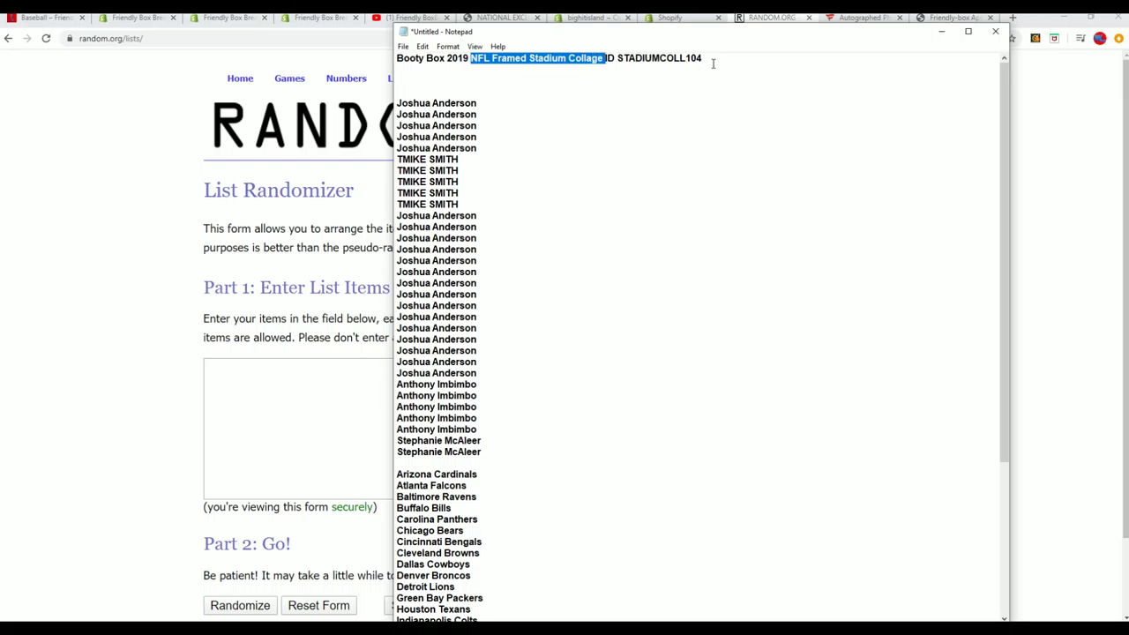
{"action": "key", "text": "Down"}
{"action": "double_click", "coordinate": [660, 58]}
{"action": "key", "text": "Down"}
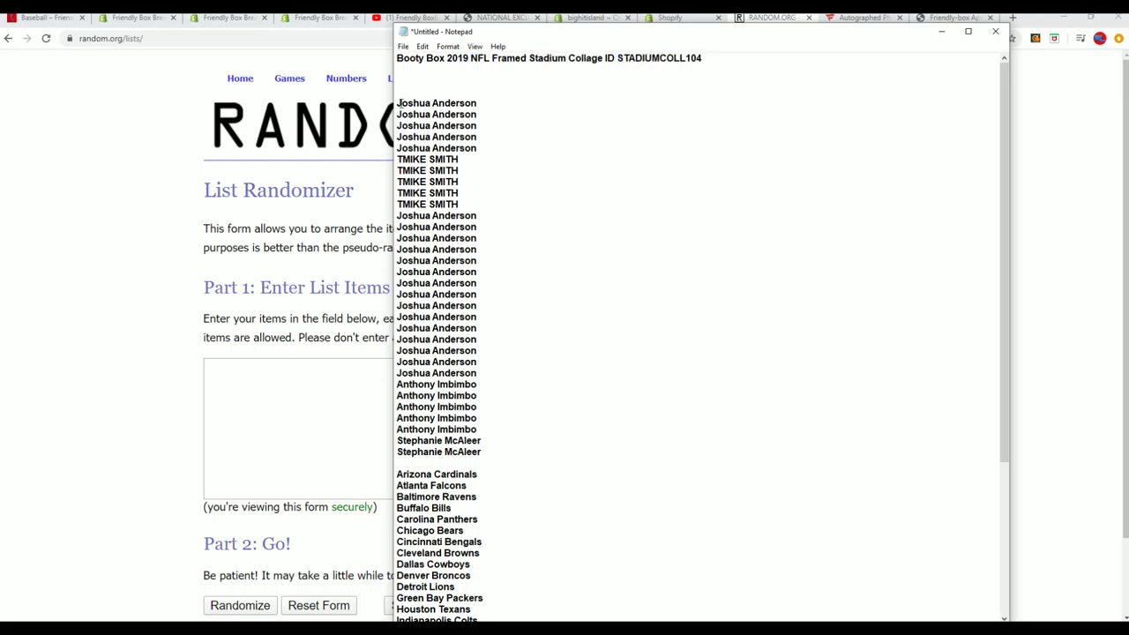
Step: Copy all the owner names from Notepad and bring up paste options in the randomizer's list box
{"action": "left_click_drag", "start_coordinate": [397, 102], "coordinate": [499, 453]}
{"action": "right_click", "coordinate": [431, 385]}
{"action": "left_click", "coordinate": [458, 420]}
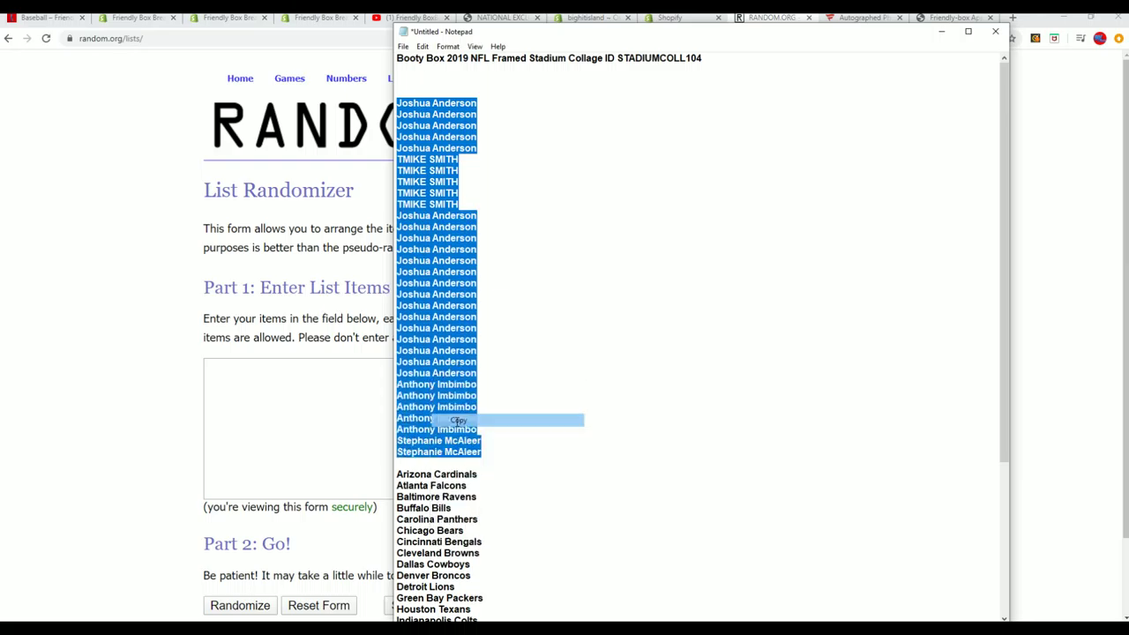
{"action": "left_click", "coordinate": [228, 366]}
{"action": "right_click", "coordinate": [227, 370]}
Step: Paste the owner names into the list box and randomize them
{"action": "left_click", "coordinate": [250, 458]}
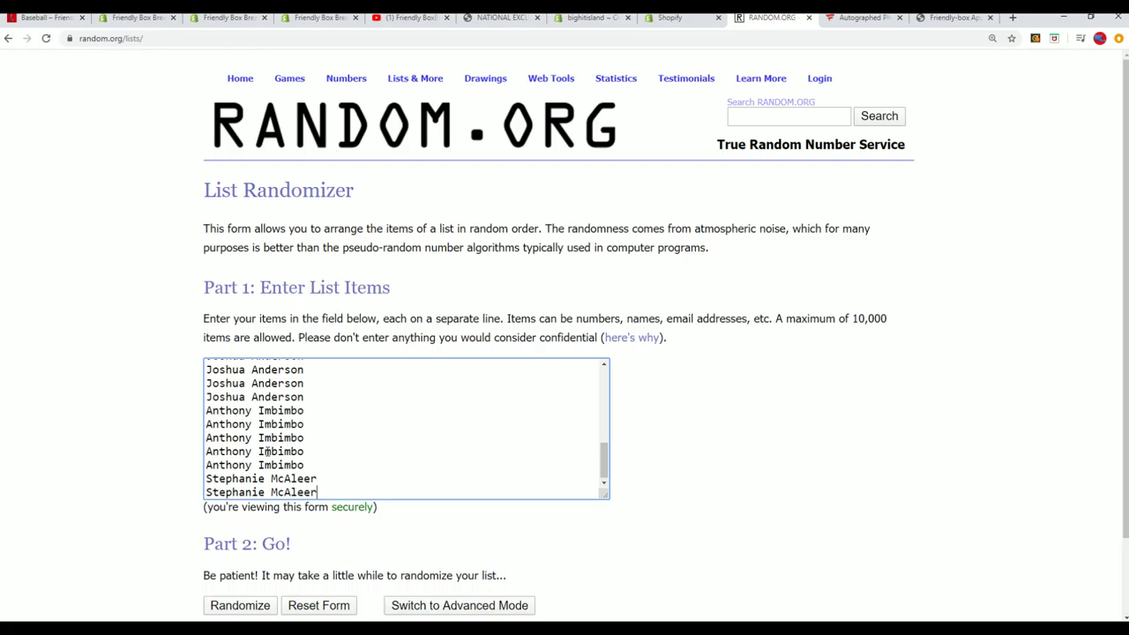
{"action": "scroll", "coordinate": [677, 479], "scroll_direction": "down", "scroll_amount": 1}
{"action": "left_click", "coordinate": [245, 516]}
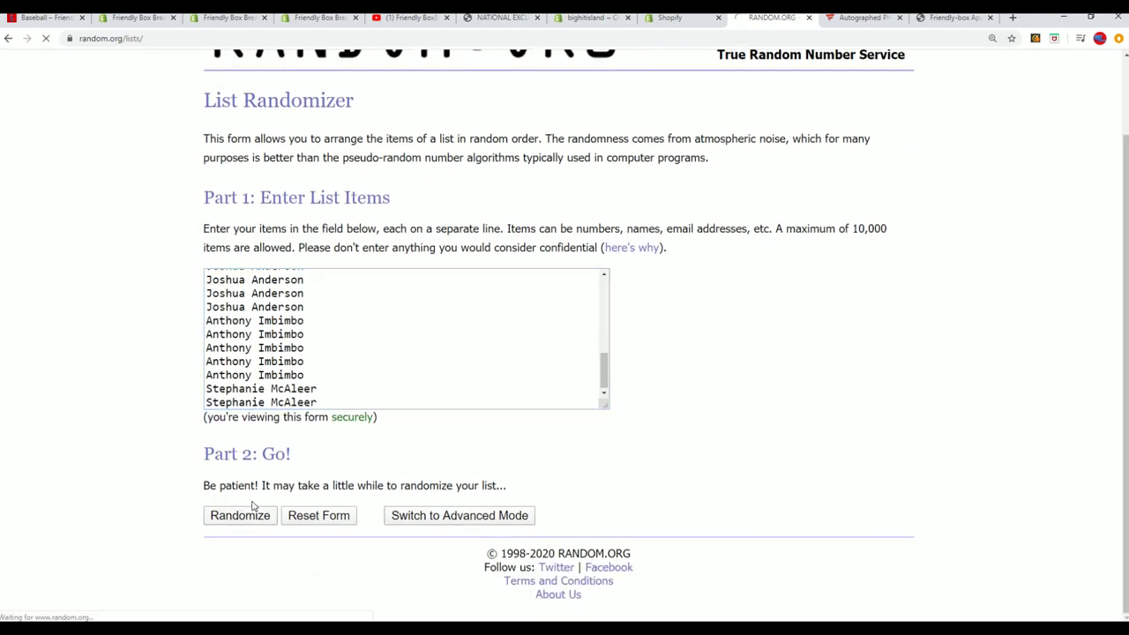
Step: Reshuffle the owner names six more times with Again!
{"action": "scroll", "coordinate": [234, 499], "scroll_direction": "down", "scroll_amount": 3}
{"action": "left_click", "coordinate": [221, 520]}
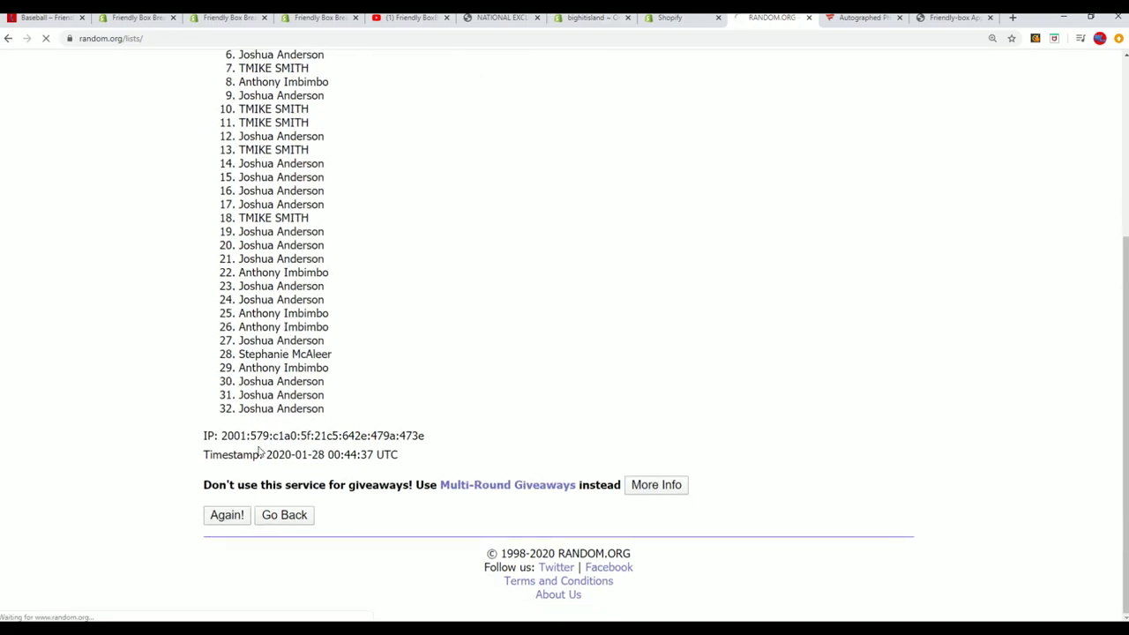
{"action": "left_click", "coordinate": [226, 520]}
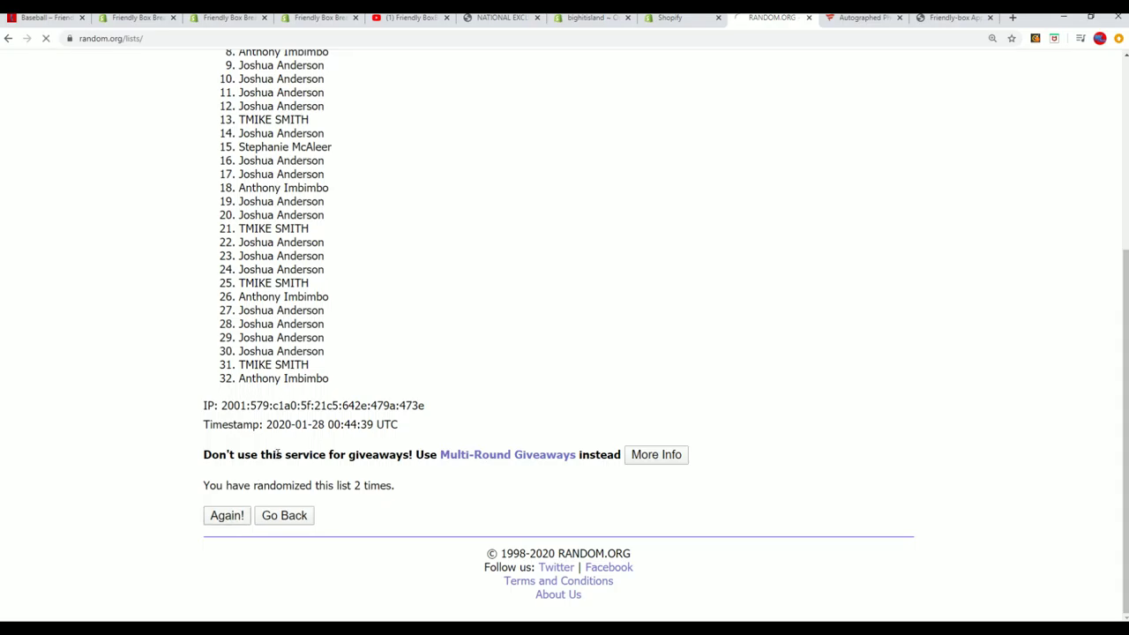
{"action": "left_click", "coordinate": [224, 519]}
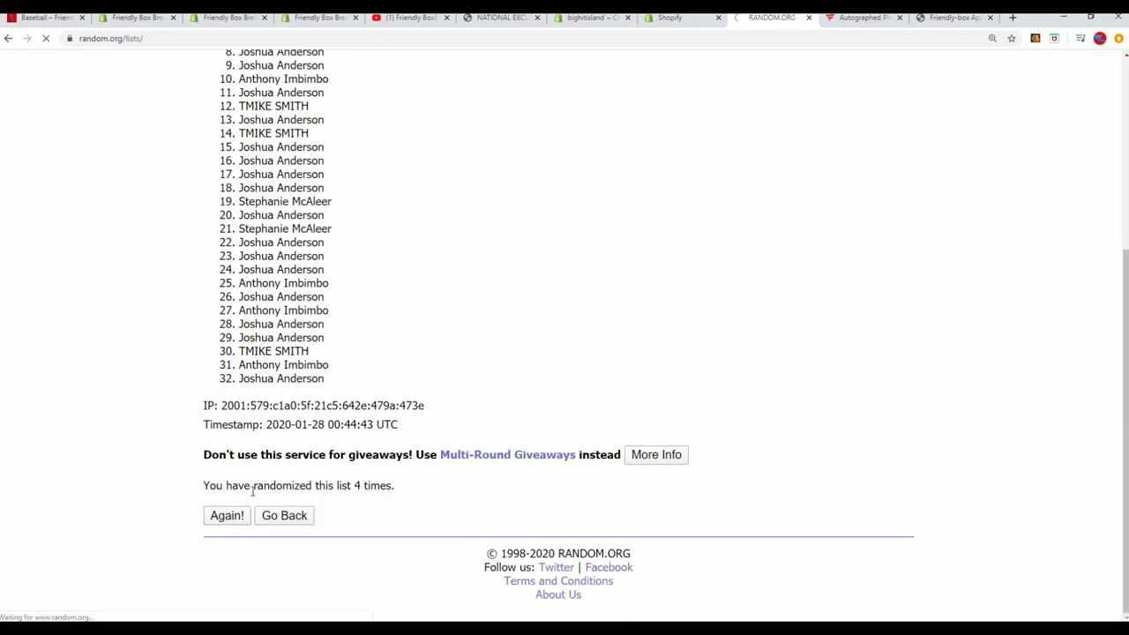
{"action": "left_click", "coordinate": [224, 520]}
{"action": "left_click", "coordinate": [226, 519]}
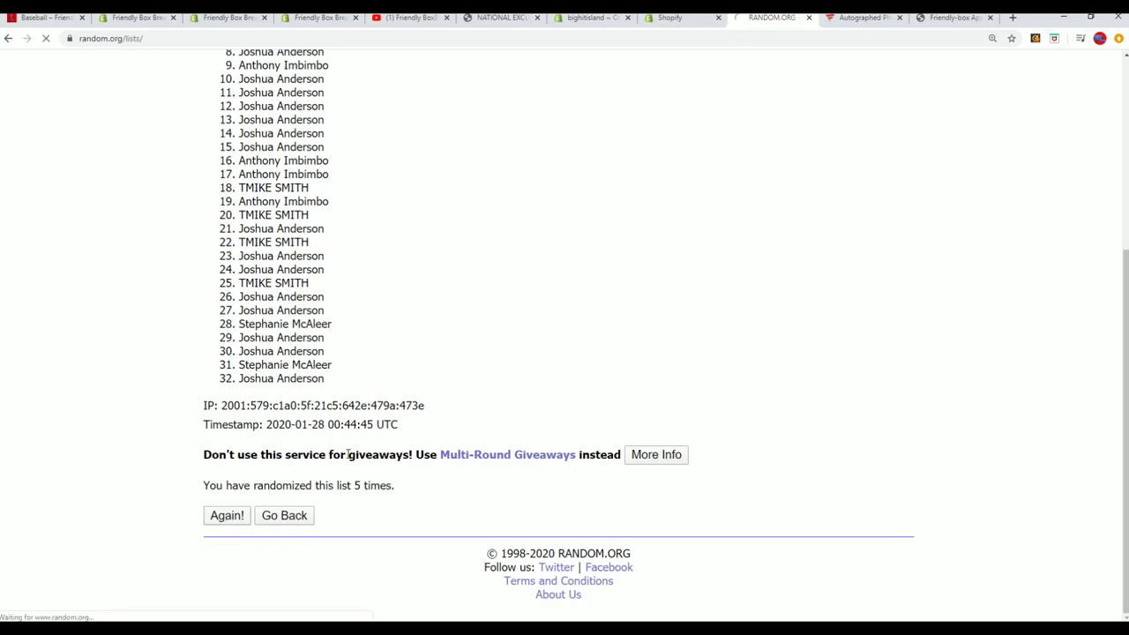
{"action": "left_click", "coordinate": [225, 519]}
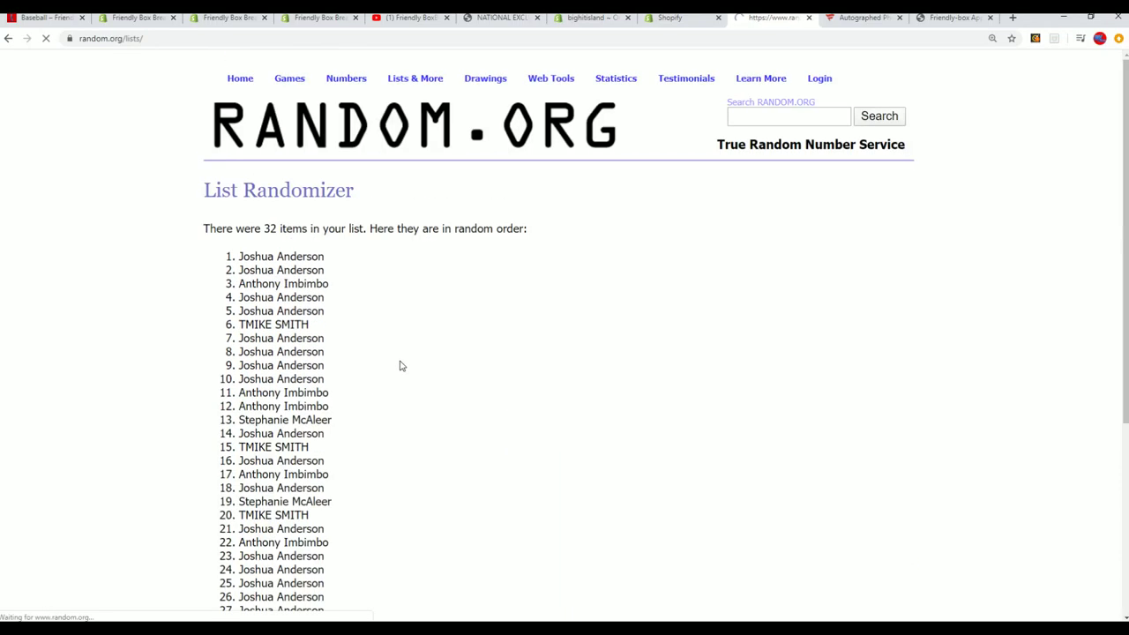
Step: Copy all 32 randomized owner names from the results
{"action": "left_click_drag", "start_coordinate": [239, 138], "coordinate": [332, 569]}
{"action": "right_click", "coordinate": [274, 474]}
{"action": "left_click", "coordinate": [296, 485]}
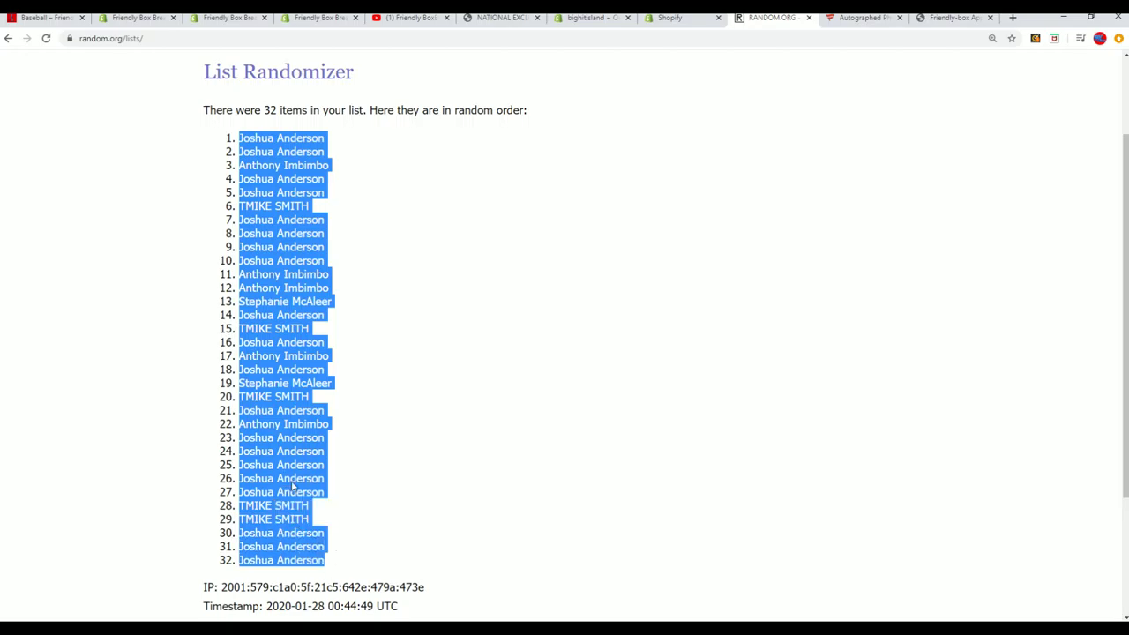
Step: Paste the randomized owner names into A2:A33 in Excel with Keep Source Formatting
{"action": "key", "text": "alt+Tab"}
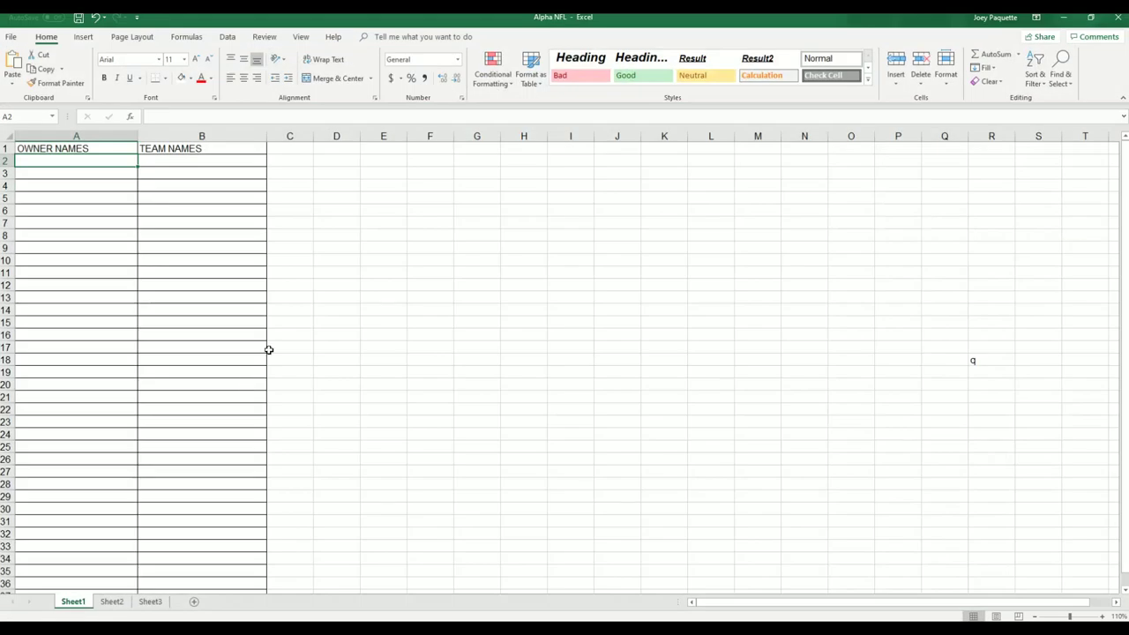
{"action": "right_click", "coordinate": [54, 159]}
{"action": "left_click", "coordinate": [95, 215]}
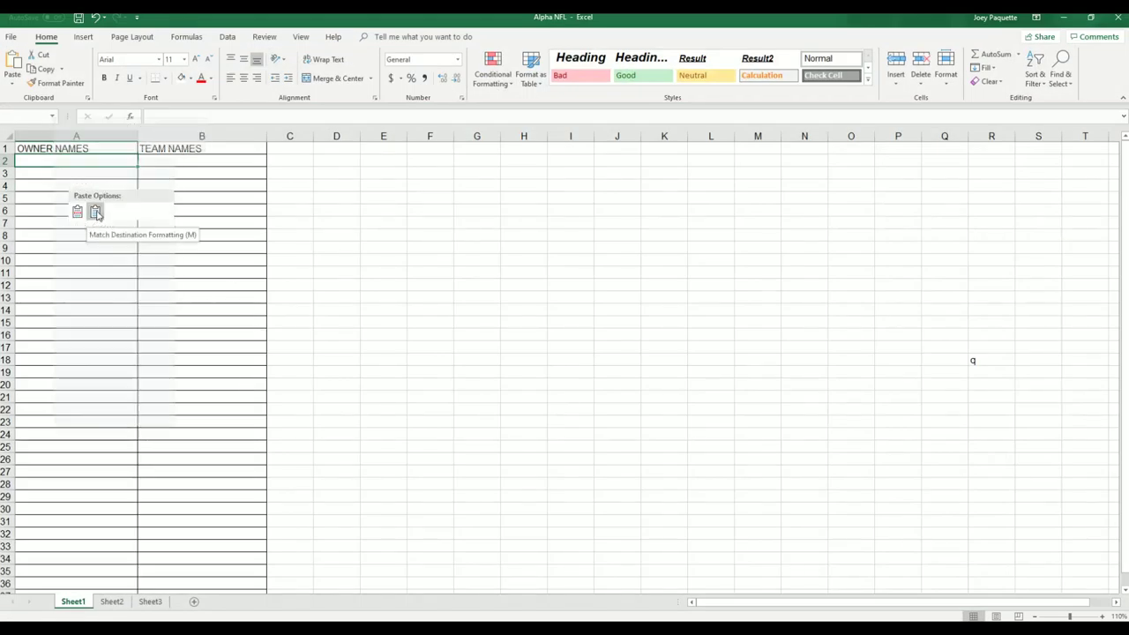
{"action": "left_click", "coordinate": [165, 162]}
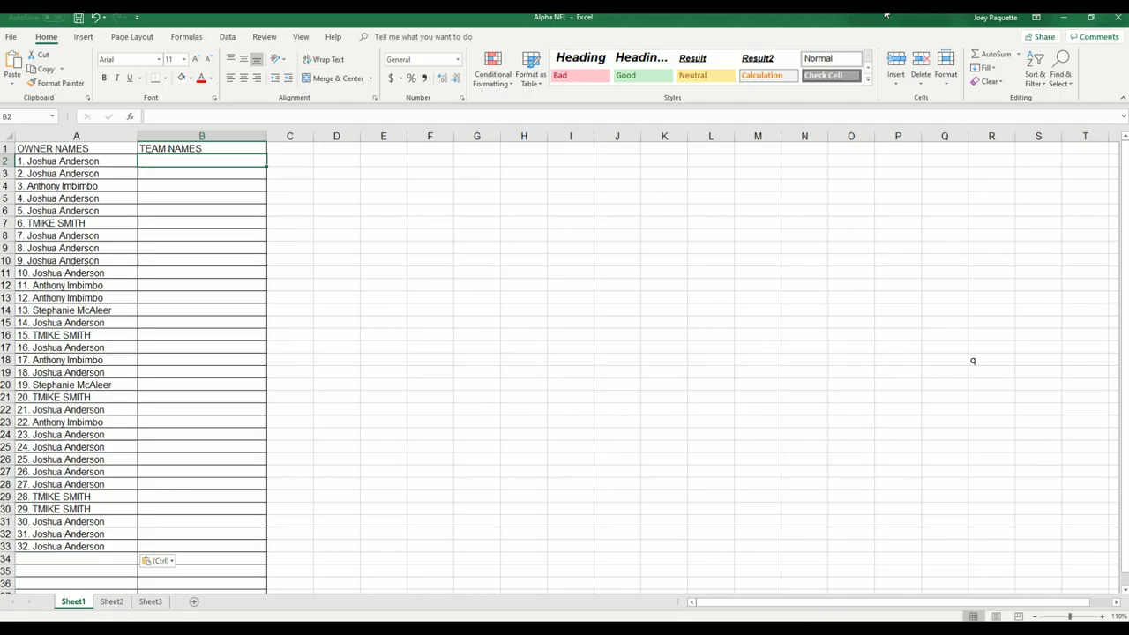
Step: Load a blank List Randomizer form in Chrome, then return to the Notepad lists
{"action": "left_click", "coordinate": [1063, 17]}
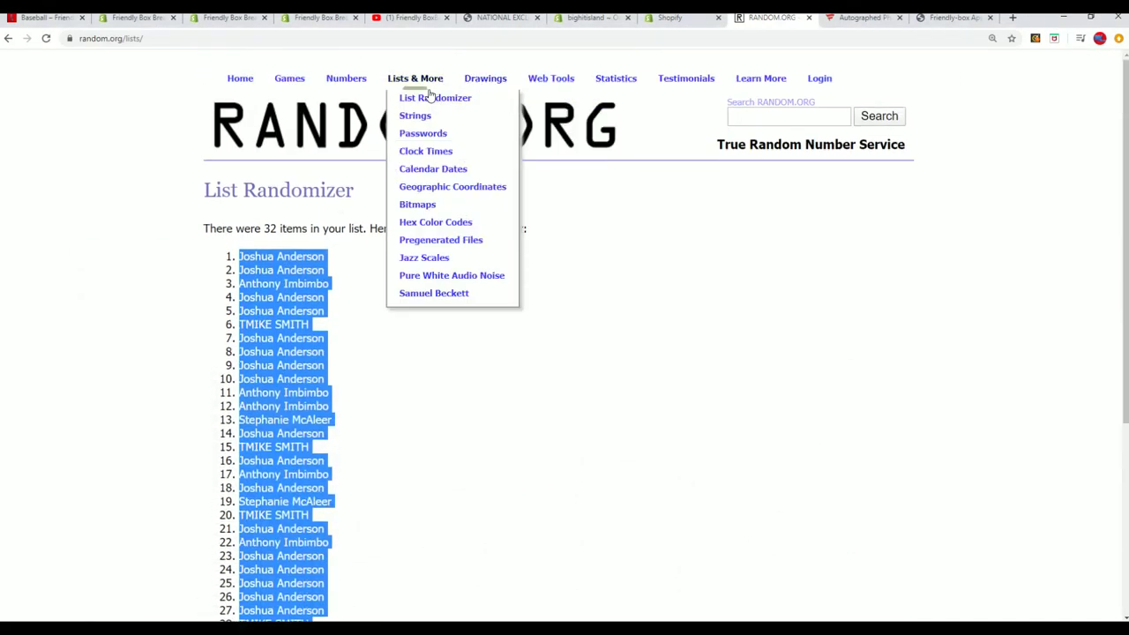
{"action": "left_click", "coordinate": [431, 96]}
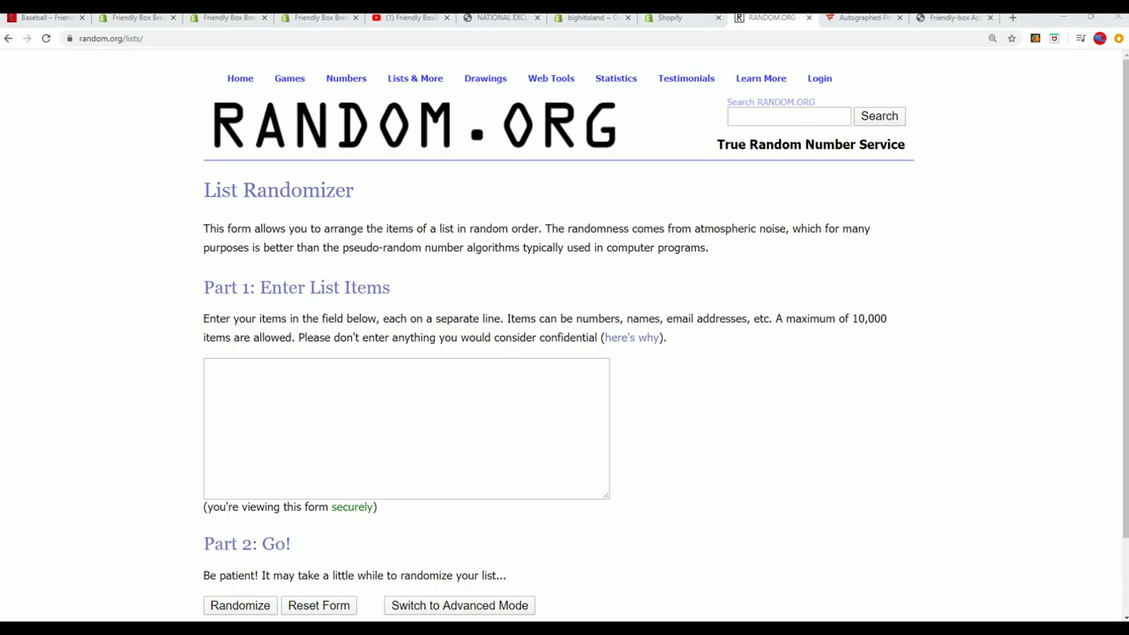
{"action": "key", "text": "alt+Tab"}
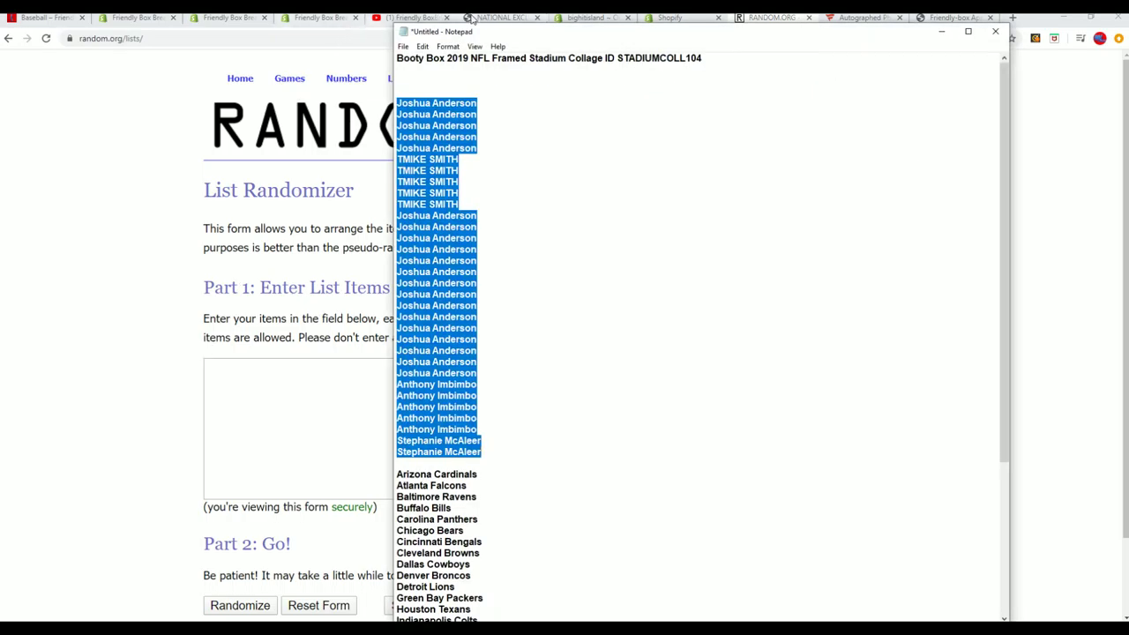
{"action": "left_click_drag", "start_coordinate": [489, 27], "coordinate": [490, 12]}
{"action": "scroll", "coordinate": [521, 315], "scroll_direction": "down", "scroll_amount": 6}
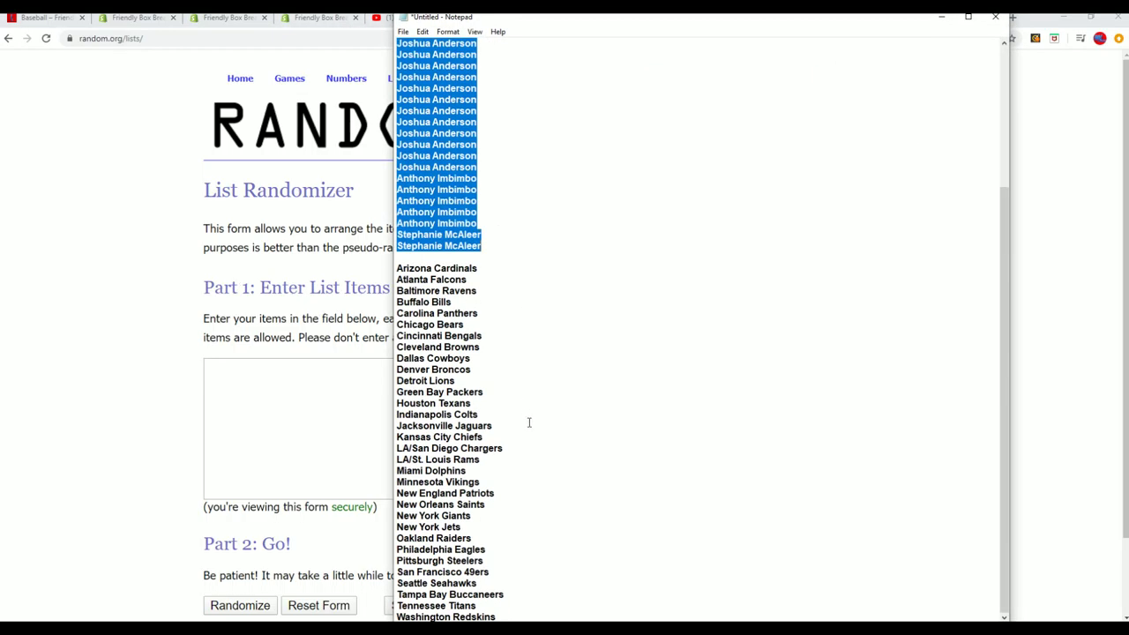
Step: Copy the whole NFL team list in Notepad, undoing an accidental cut first
{"action": "left_click_drag", "start_coordinate": [496, 617], "coordinate": [393, 268]}
{"action": "right_click", "coordinate": [415, 284]}
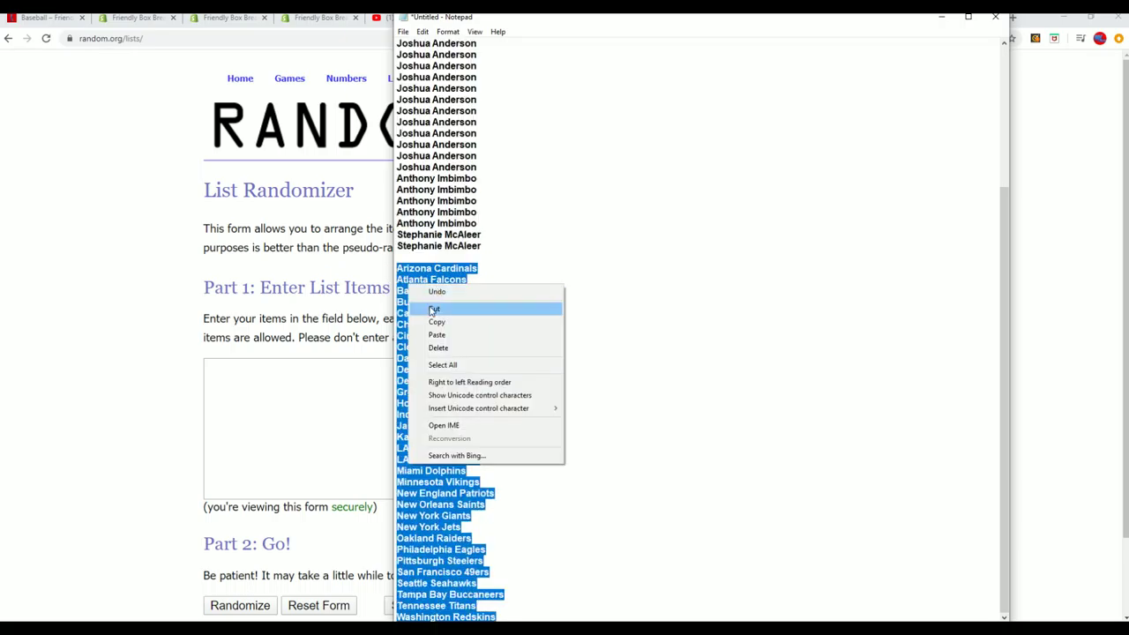
{"action": "left_click", "coordinate": [428, 308]}
{"action": "right_click", "coordinate": [416, 457]}
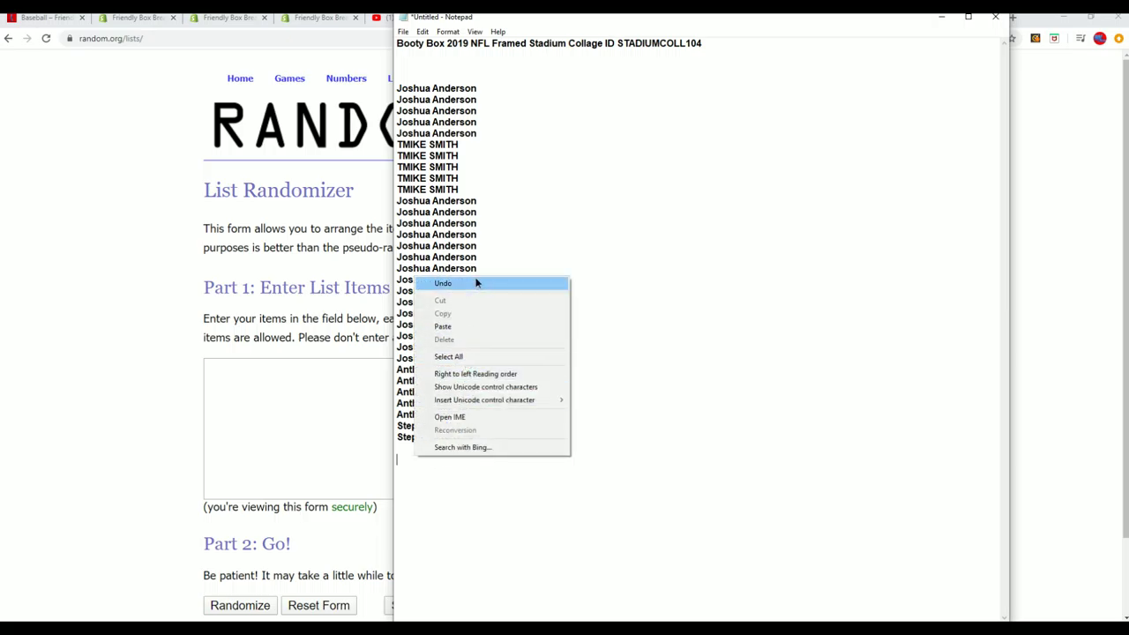
{"action": "left_click", "coordinate": [476, 283]}
{"action": "right_click", "coordinate": [422, 396]}
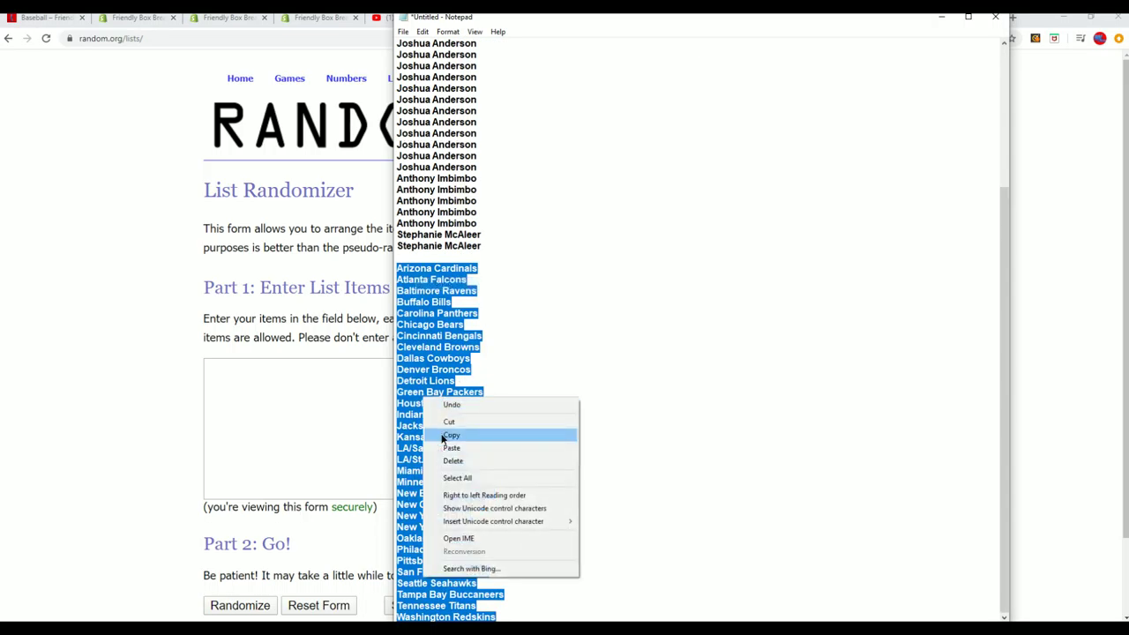
{"action": "left_click", "coordinate": [441, 435]}
{"action": "left_click", "coordinate": [276, 377]}
Step: Paste the 32 NFL team names into the randomizer and shuffle them
{"action": "right_click", "coordinate": [276, 377]}
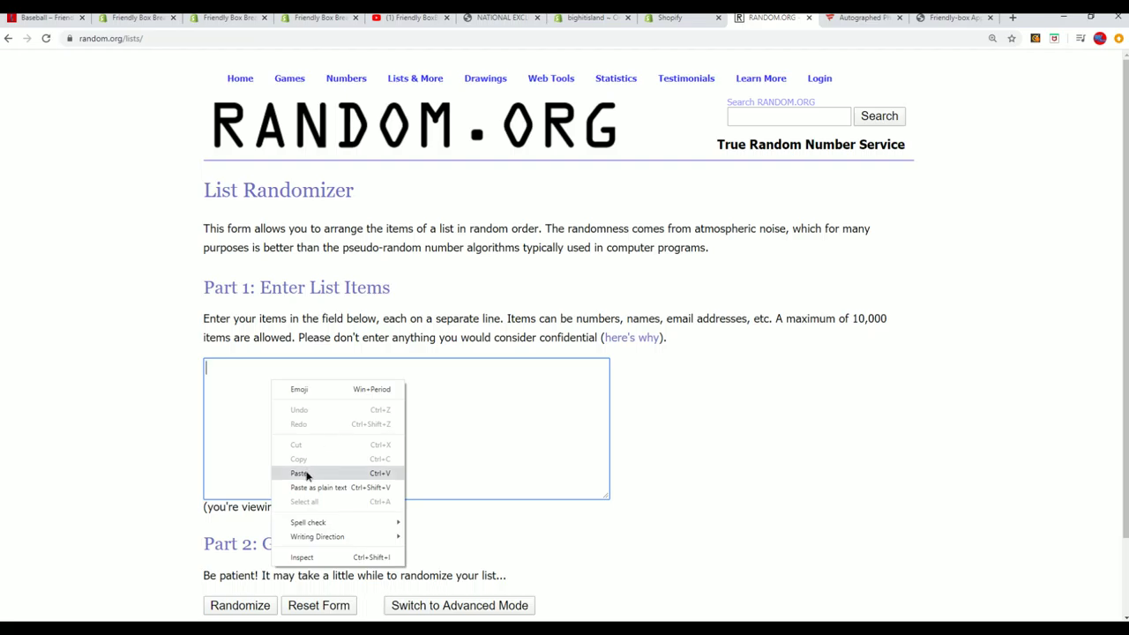
{"action": "left_click", "coordinate": [305, 474]}
{"action": "left_click", "coordinate": [646, 481]}
{"action": "scroll", "coordinate": [342, 601], "scroll_direction": "down", "scroll_amount": 1}
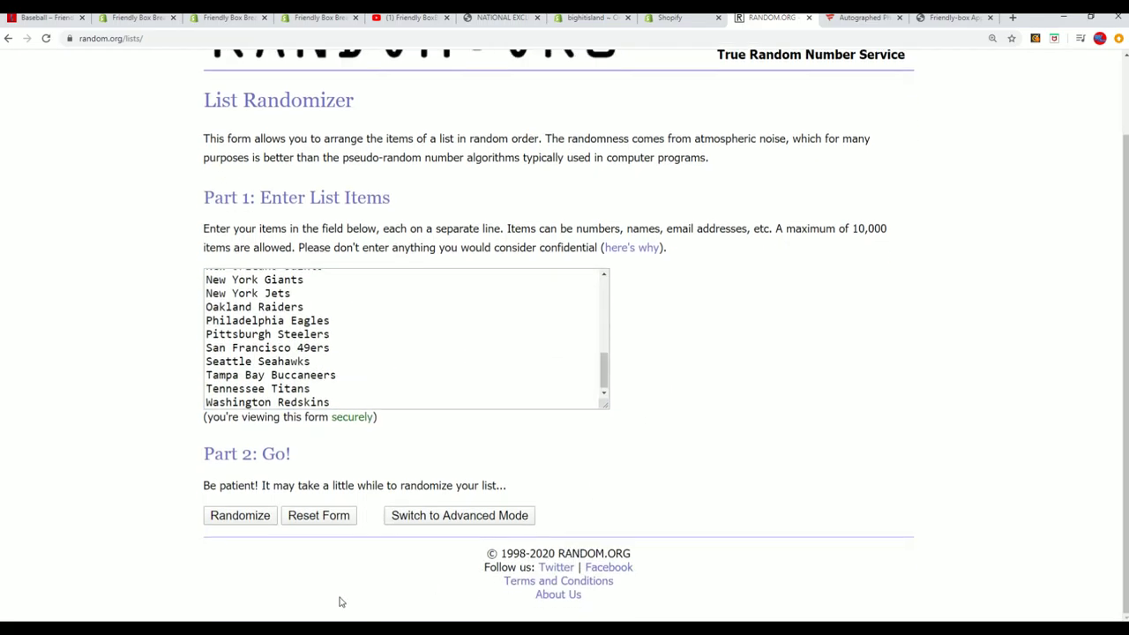
{"action": "left_click", "coordinate": [237, 519]}
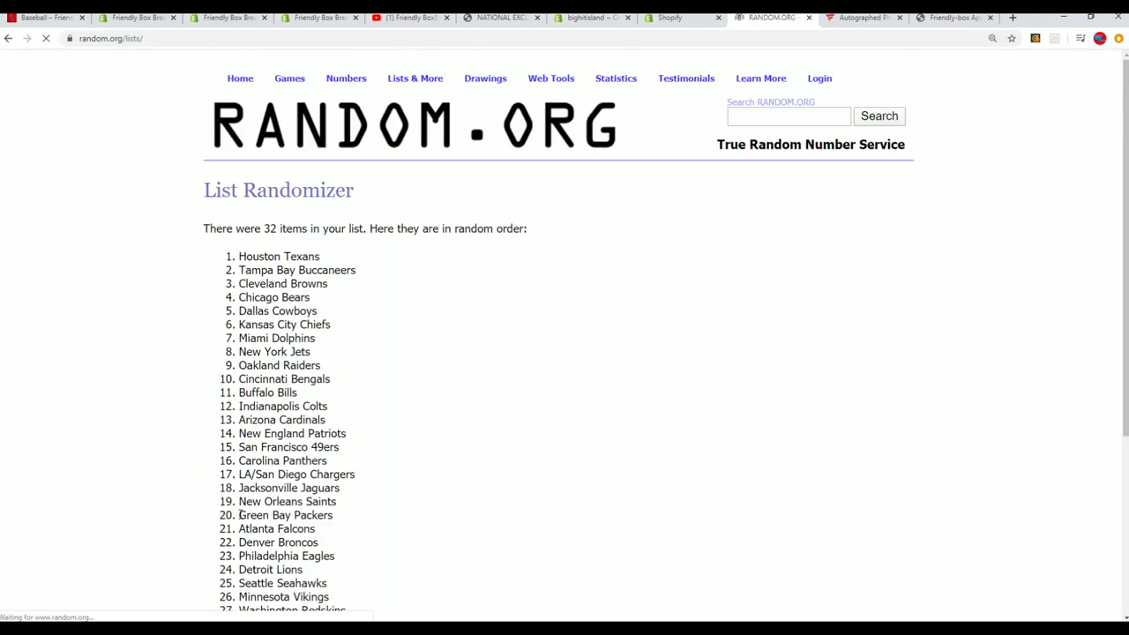
Step: Reshuffle the team order six more times with Again!
{"action": "scroll", "coordinate": [232, 522], "scroll_direction": "down", "scroll_amount": 2}
{"action": "left_click", "coordinate": [224, 518]}
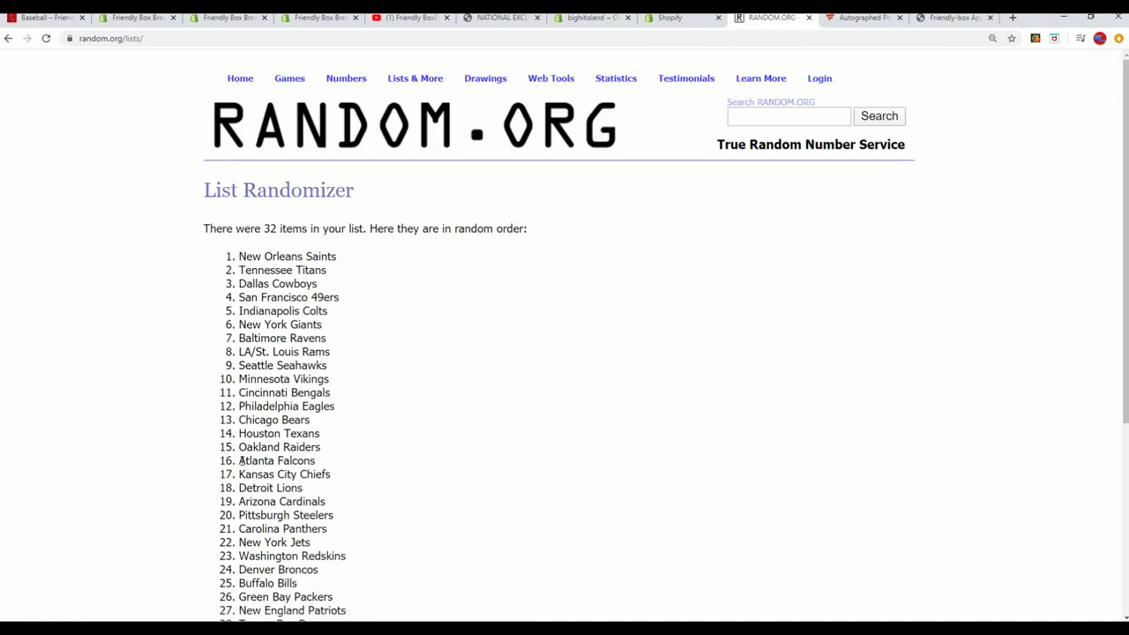
{"action": "scroll", "coordinate": [182, 448], "scroll_direction": "down", "scroll_amount": 3}
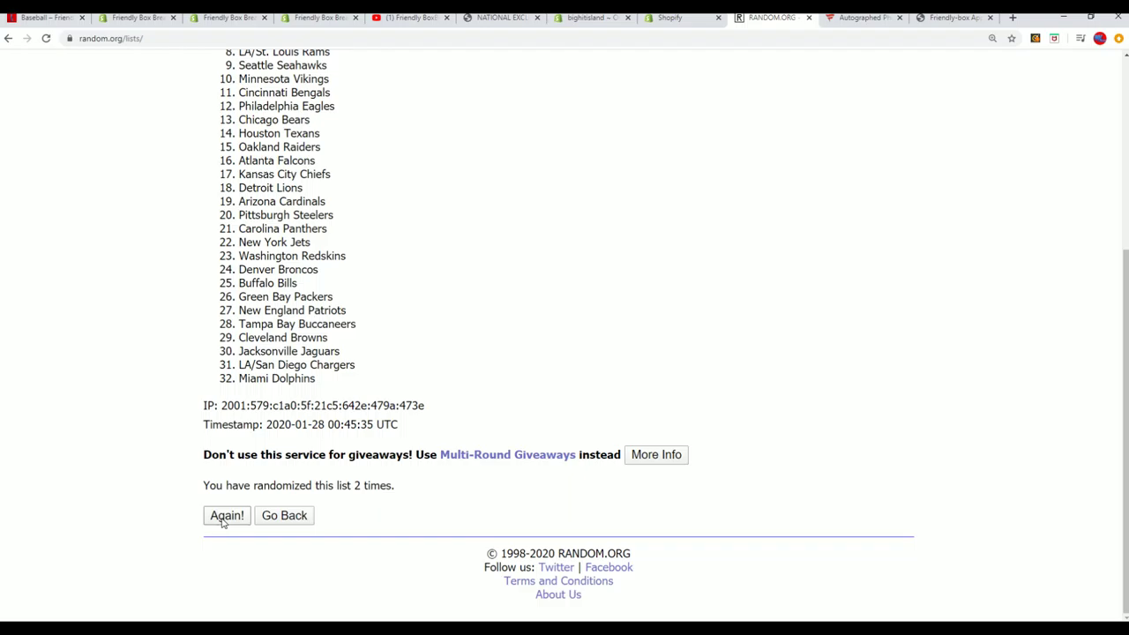
{"action": "left_click", "coordinate": [221, 519]}
{"action": "scroll", "coordinate": [203, 488], "scroll_direction": "down", "scroll_amount": 3}
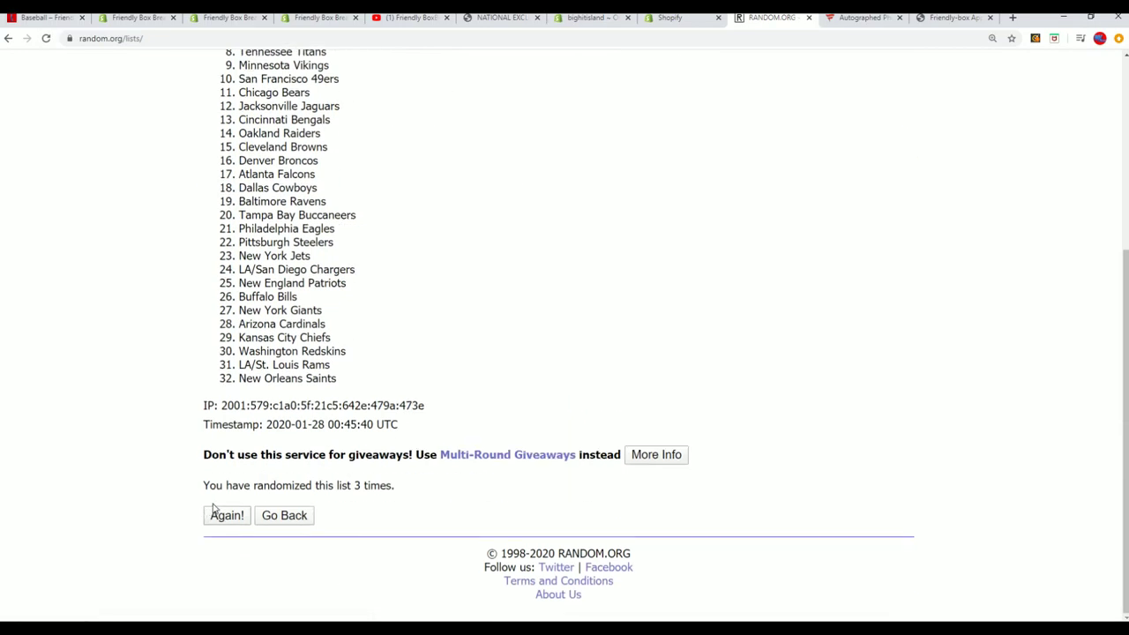
{"action": "left_click", "coordinate": [223, 518]}
{"action": "scroll", "coordinate": [220, 520], "scroll_direction": "down", "scroll_amount": 3}
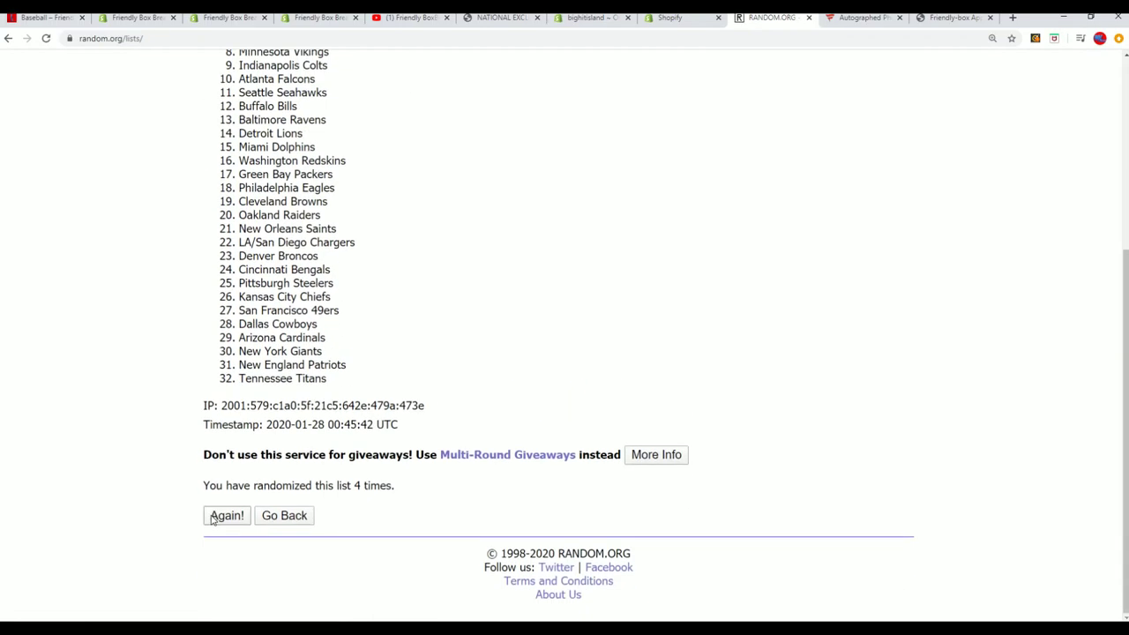
{"action": "left_click", "coordinate": [218, 518]}
{"action": "scroll", "coordinate": [225, 517], "scroll_direction": "down", "scroll_amount": 3}
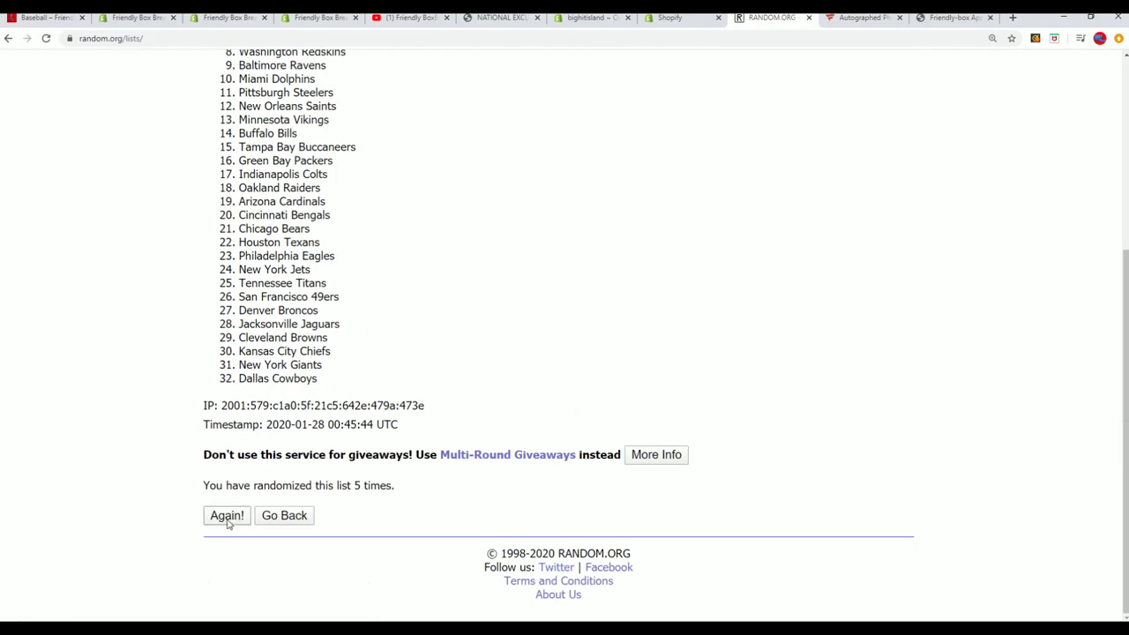
{"action": "left_click", "coordinate": [215, 520]}
{"action": "scroll", "coordinate": [352, 396], "scroll_direction": "down", "scroll_amount": 5}
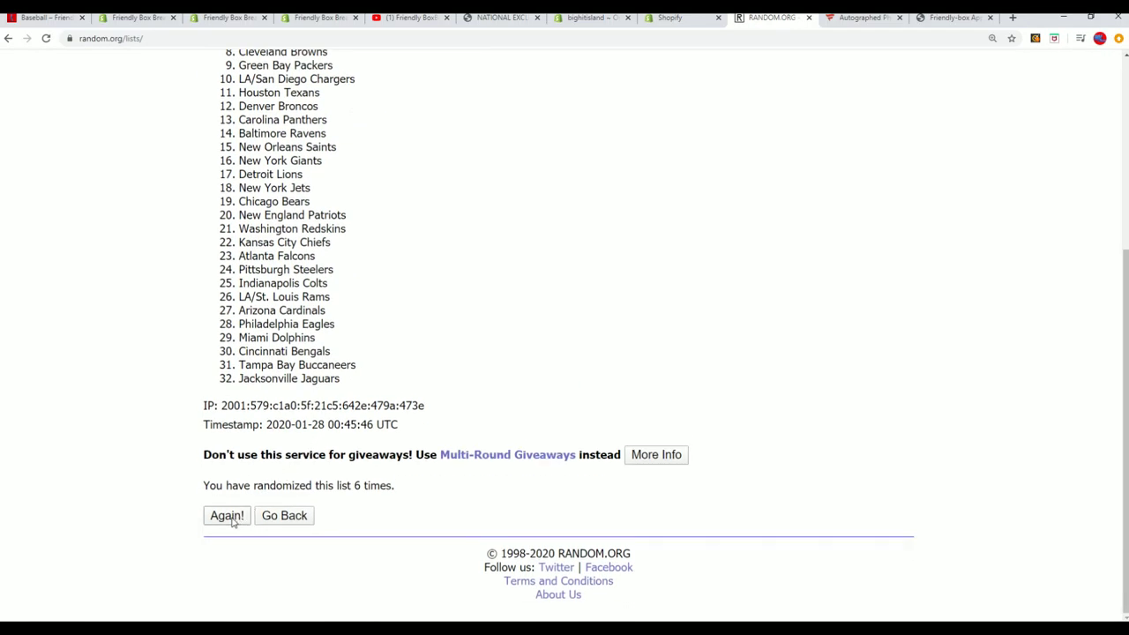
{"action": "left_click", "coordinate": [231, 518]}
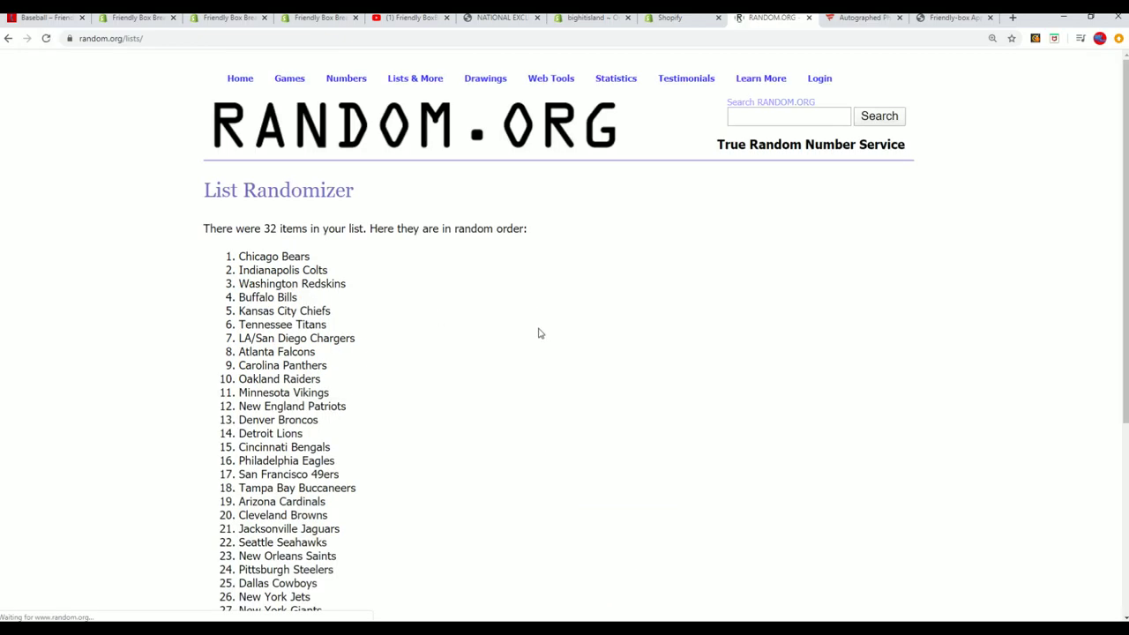
{"action": "scroll", "coordinate": [493, 300], "scroll_direction": "down", "scroll_amount": 2}
Step: Copy all 32 shuffled team names from the results
{"action": "left_click_drag", "start_coordinate": [237, 129], "coordinate": [335, 567]}
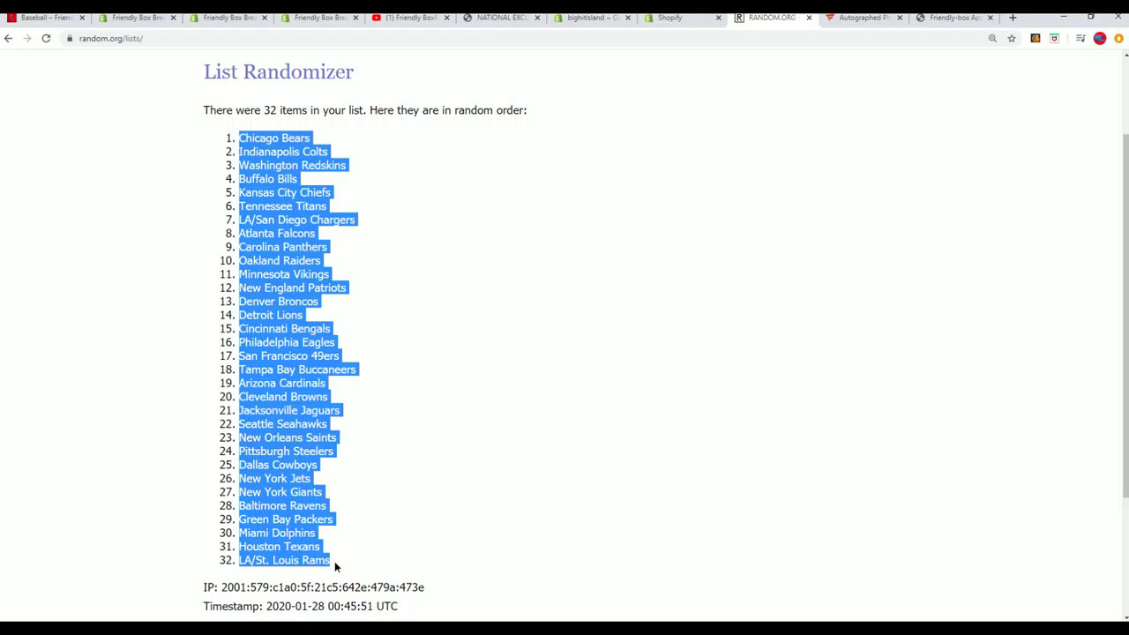
{"action": "right_click", "coordinate": [269, 374]}
{"action": "left_click", "coordinate": [345, 383]}
{"action": "scroll", "coordinate": [451, 476], "scroll_direction": "down", "scroll_amount": 2}
{"action": "scroll", "coordinate": [506, 476], "scroll_direction": "up", "scroll_amount": 3}
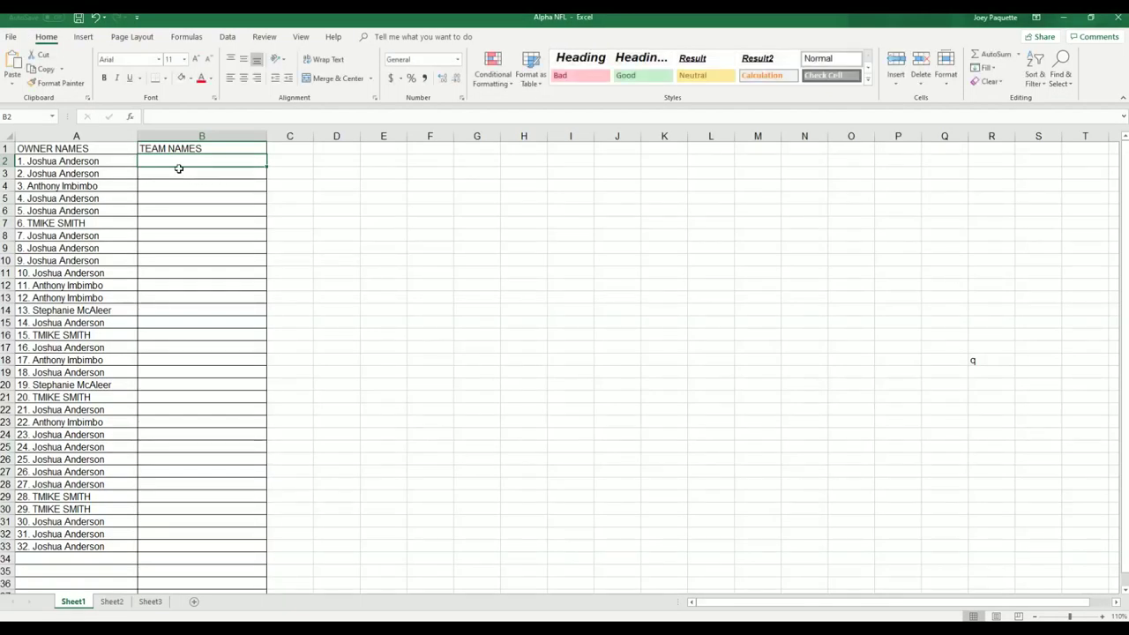
Step: Paste the shuffled teams into B2:B33 with Match Destination Formatting and zoom in
{"action": "right_click", "coordinate": [171, 158]}
{"action": "left_click", "coordinate": [214, 211]}
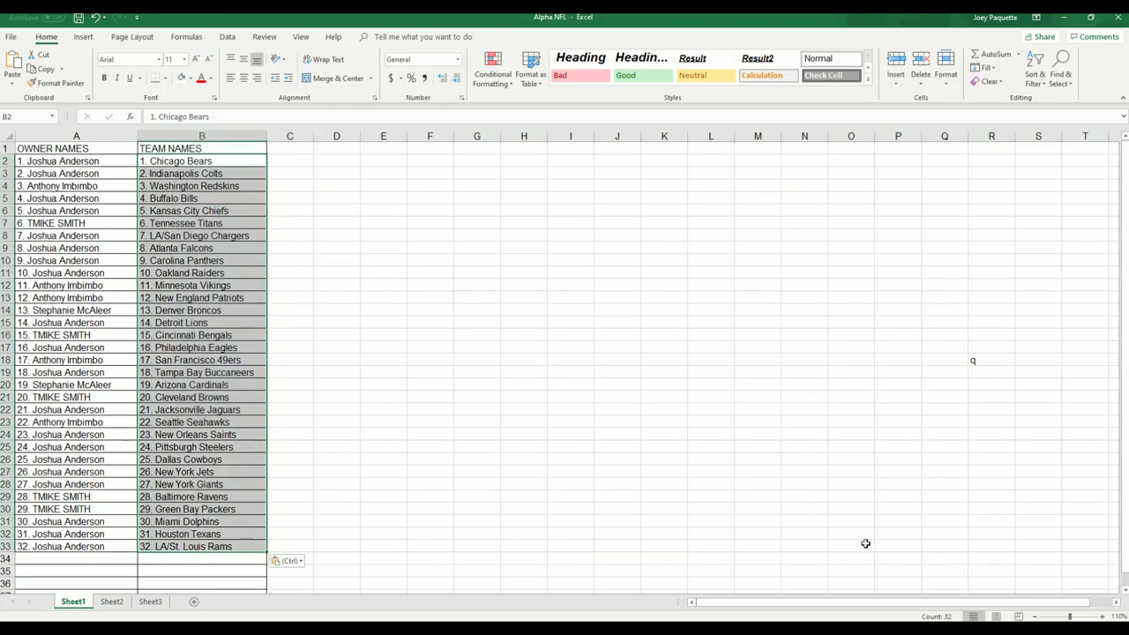
{"action": "left_click_drag", "start_coordinate": [1071, 616], "coordinate": [1075, 616]}
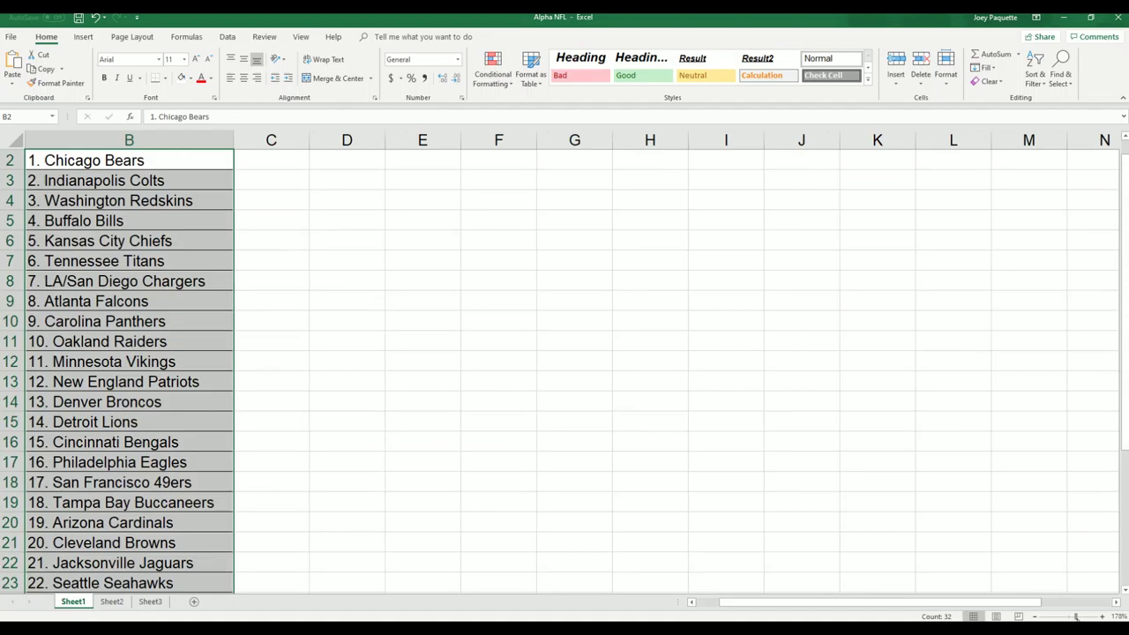
{"action": "left_click_drag", "start_coordinate": [120, 227], "coordinate": [57, 249]}
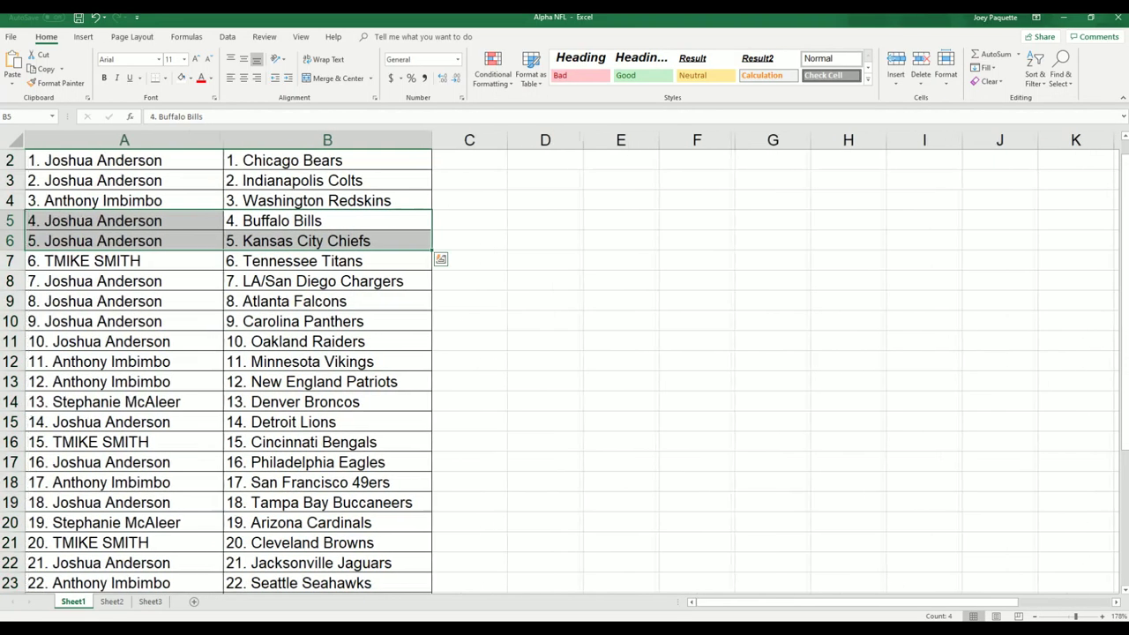
{"action": "left_click", "coordinate": [125, 288]}
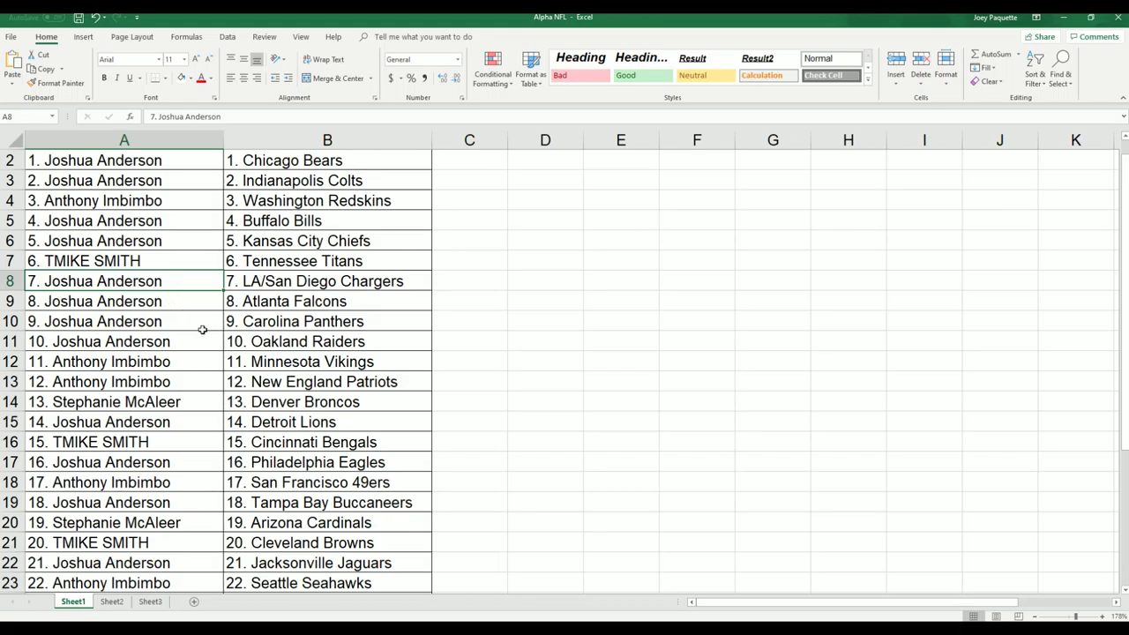
Step: Scroll through the 32 owner–team pairings, then zoom back out
{"action": "scroll", "coordinate": [276, 401], "scroll_direction": "down", "scroll_amount": 1}
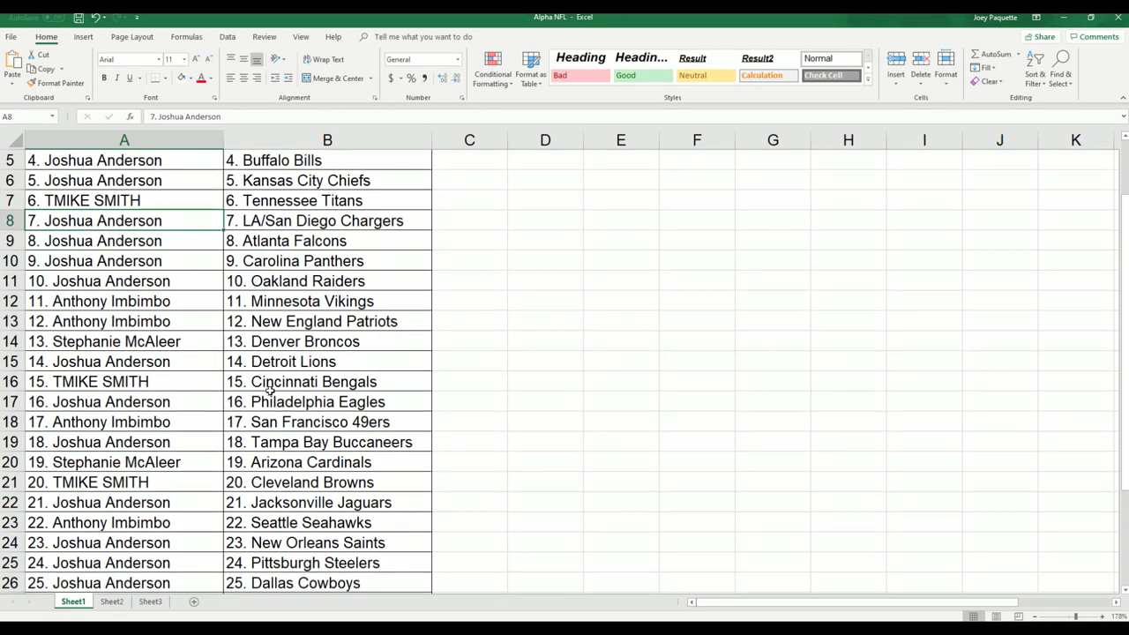
{"action": "scroll", "coordinate": [380, 474], "scroll_direction": "down", "scroll_amount": 1}
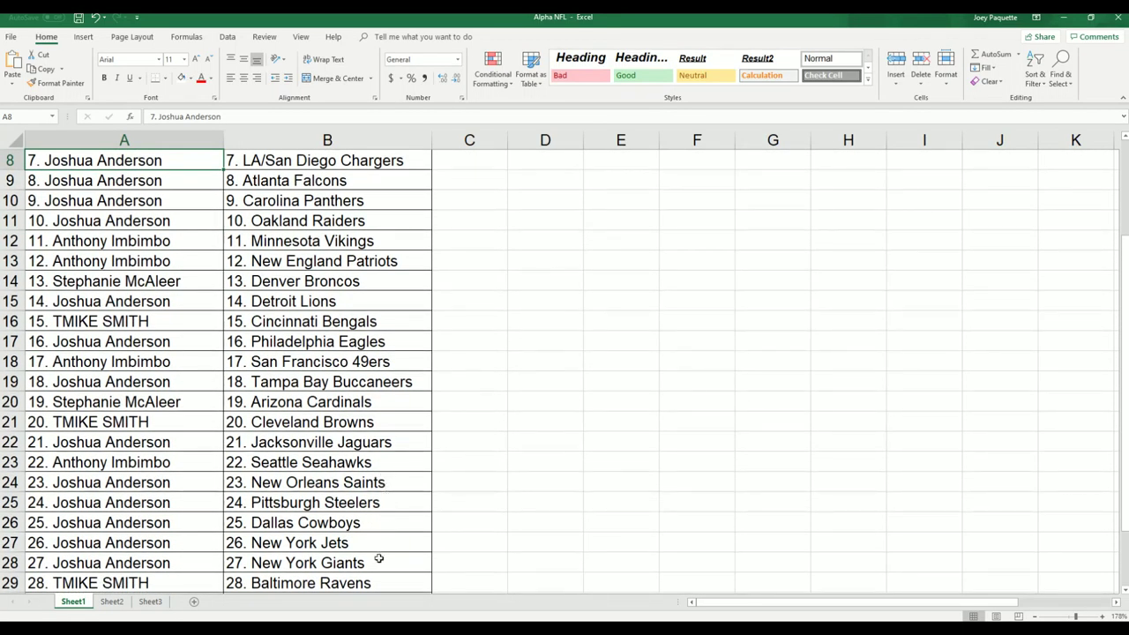
{"action": "scroll", "coordinate": [372, 562], "scroll_direction": "down", "scroll_amount": 1}
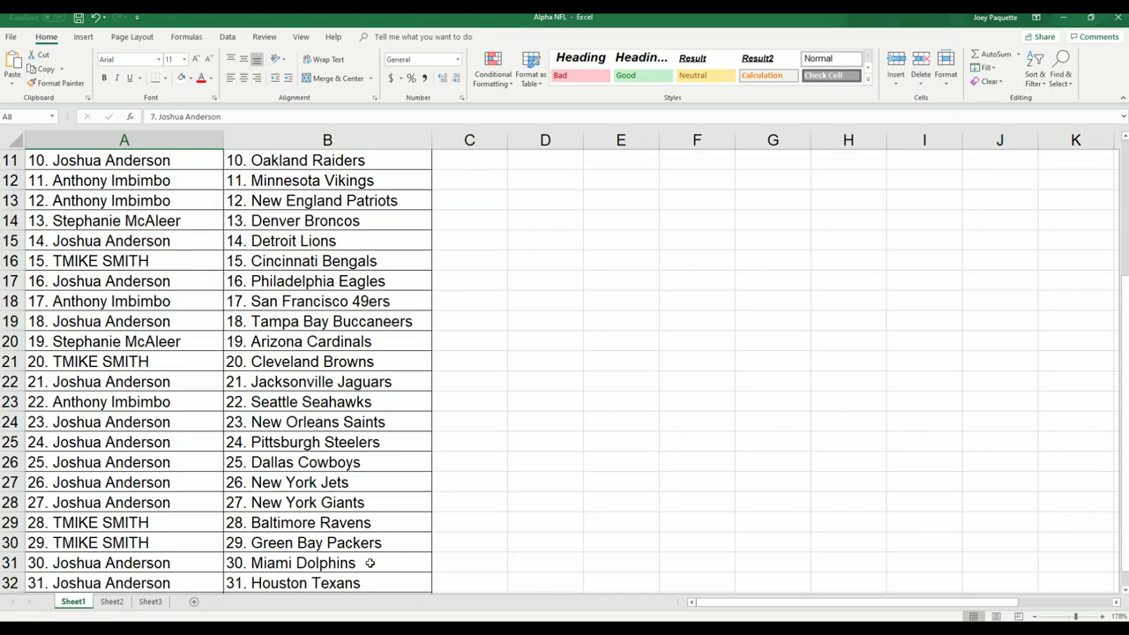
{"action": "scroll", "coordinate": [370, 563], "scroll_direction": "down", "scroll_amount": 1}
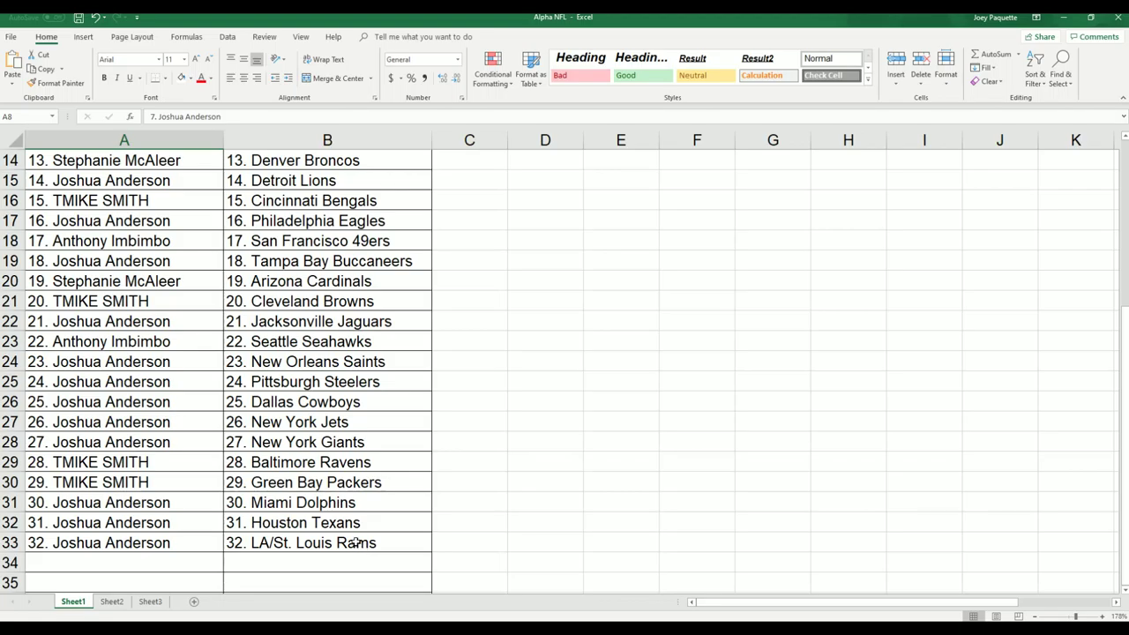
{"action": "scroll", "coordinate": [357, 542], "scroll_direction": "up", "scroll_amount": 5}
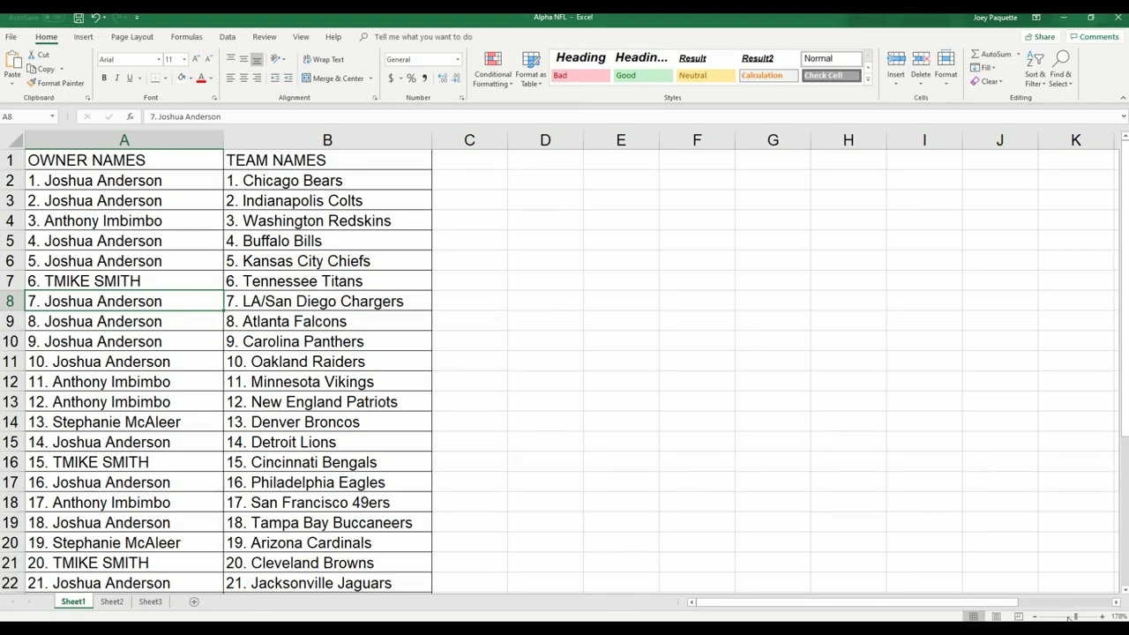
{"action": "left_click_drag", "start_coordinate": [1072, 617], "coordinate": [1065, 616]}
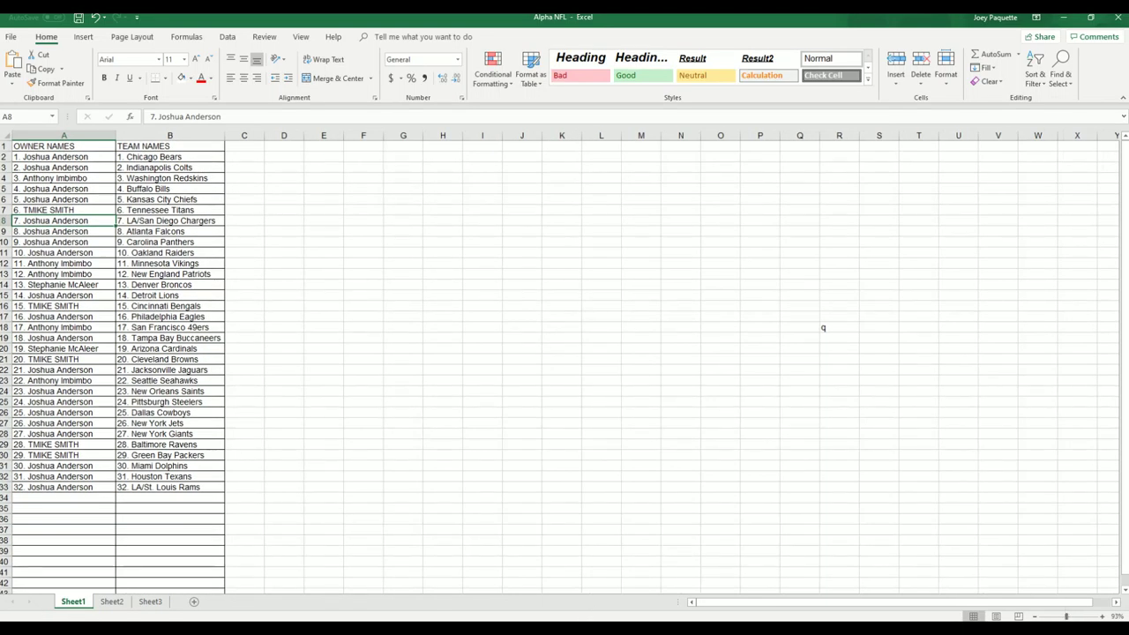